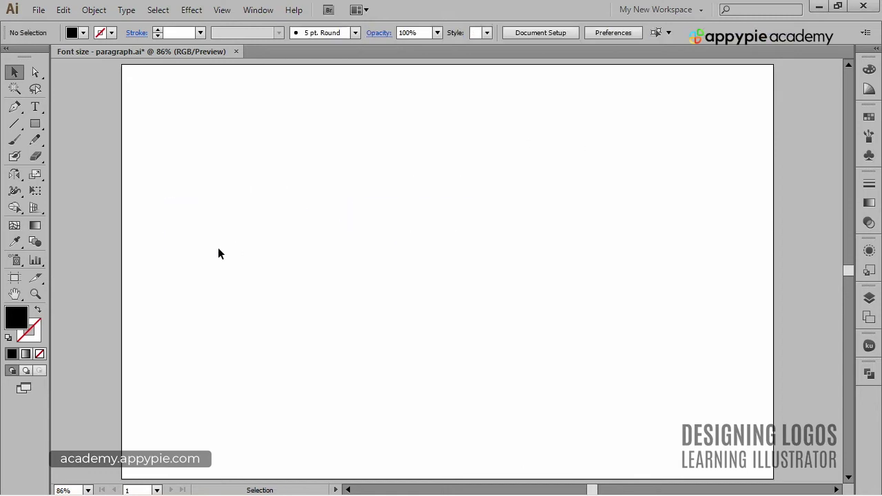
- Add the heading 'GRADIENT FONT' on the artboard with the Type tool
key(t)
click(167, 228)
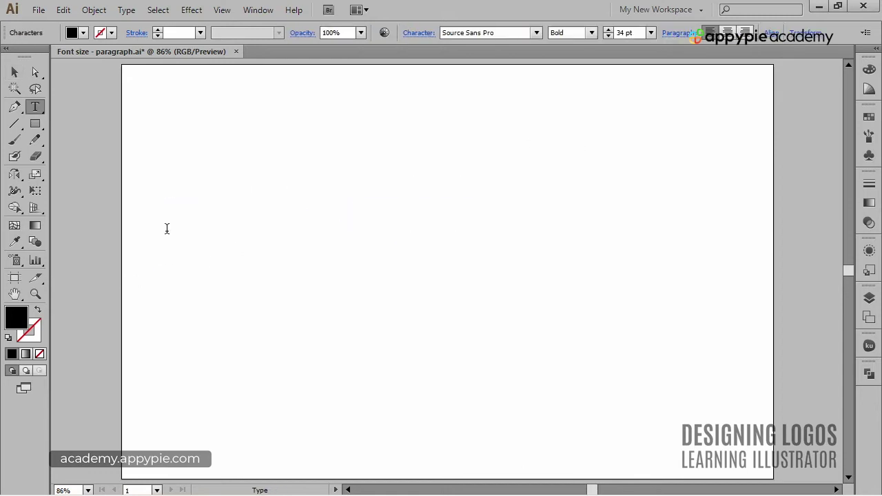
text(GRADIENT FON)
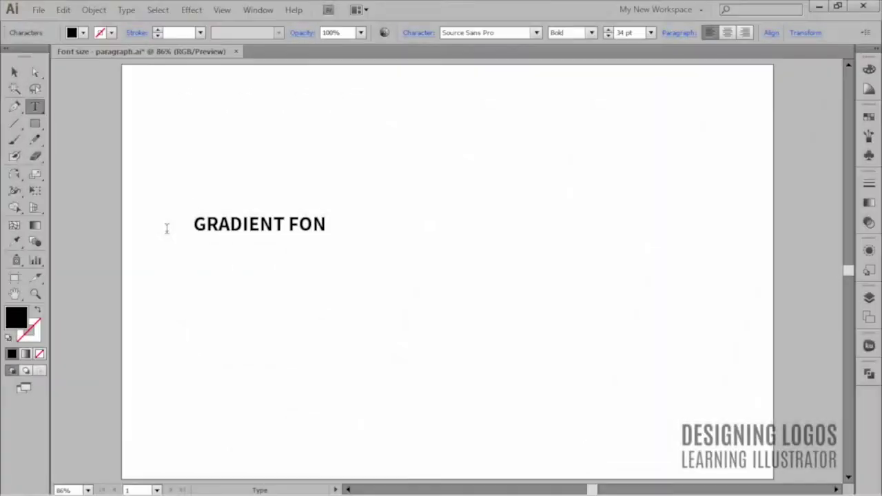
text(T)
key(Escape)
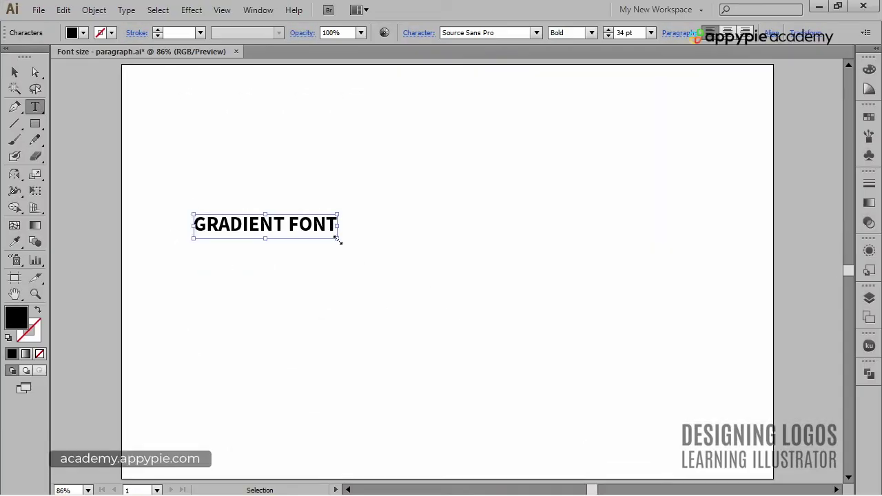
- Enlarge the heading to about 105 pt, set it in ChunkFive Roman, and shift it left
drag(338, 239, 636, 324)
ctrl+click(450, 122)
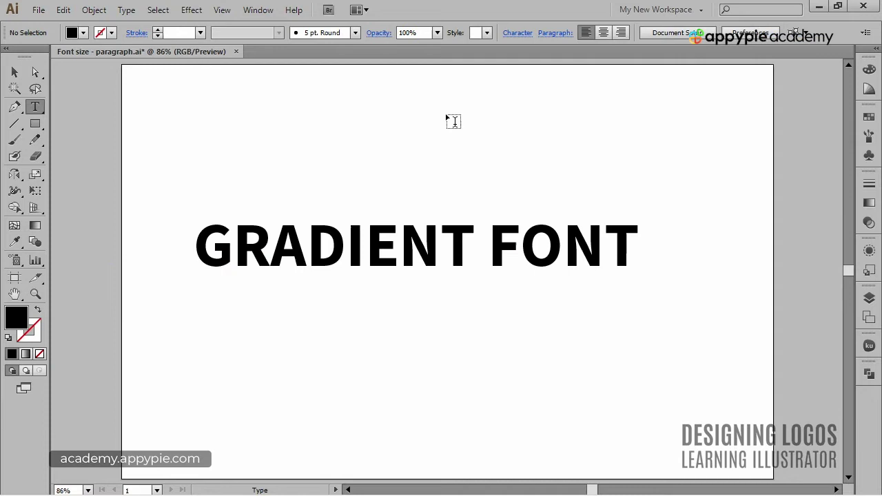
ctrl+click(436, 258)
click(509, 32)
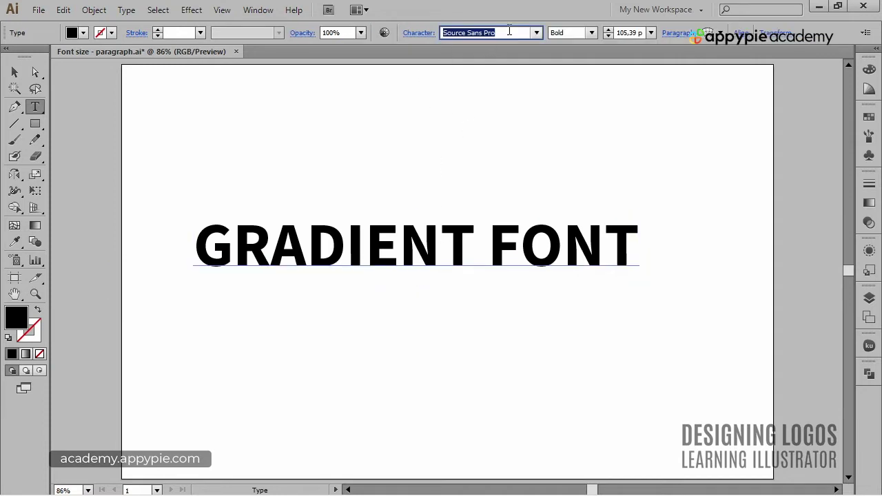
text(ChunkFive Roman)
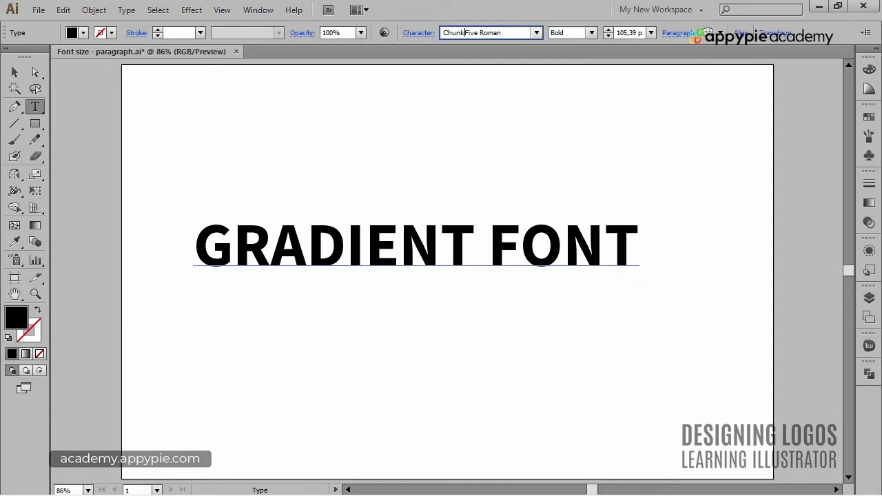
key(Return)
drag(537, 258, 487, 264)
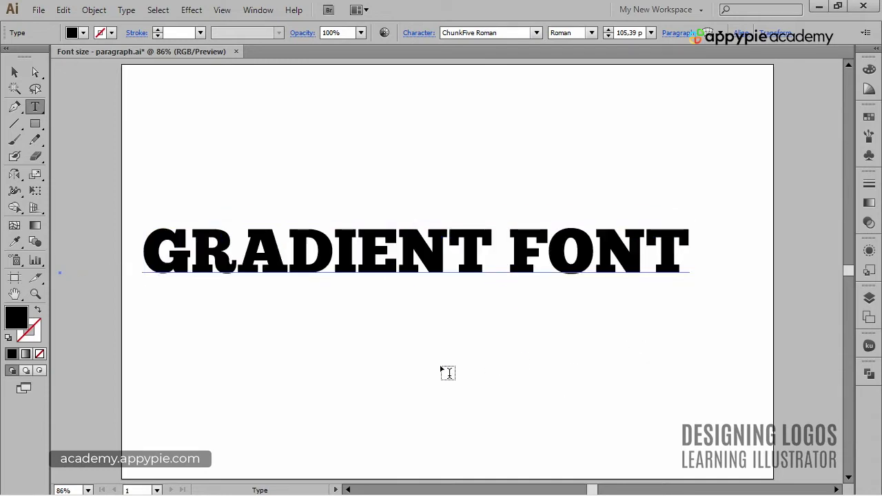
- Set the fill to the default Linear white-to-black gradient at 0°
click(25, 355)
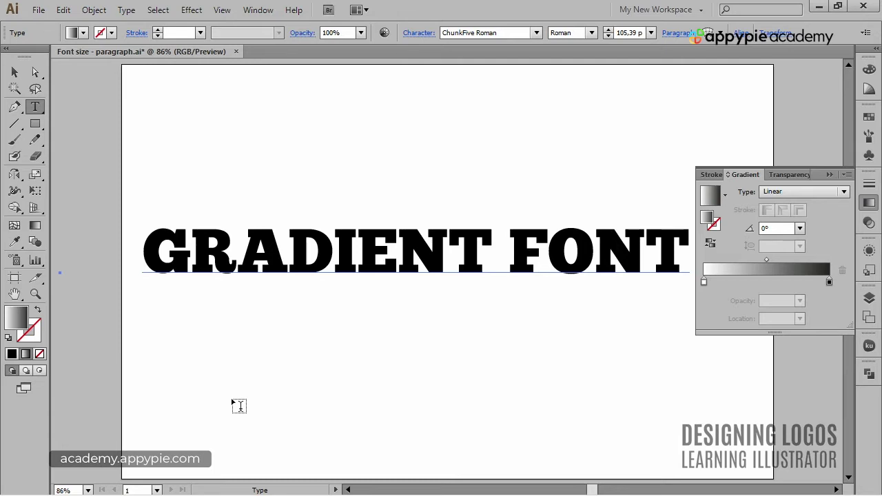
key(ctrl)
- Add a new fill to the GRADIENT FONT text in Appearance and make it the white-to-black gradient
ctrl+click(555, 352)
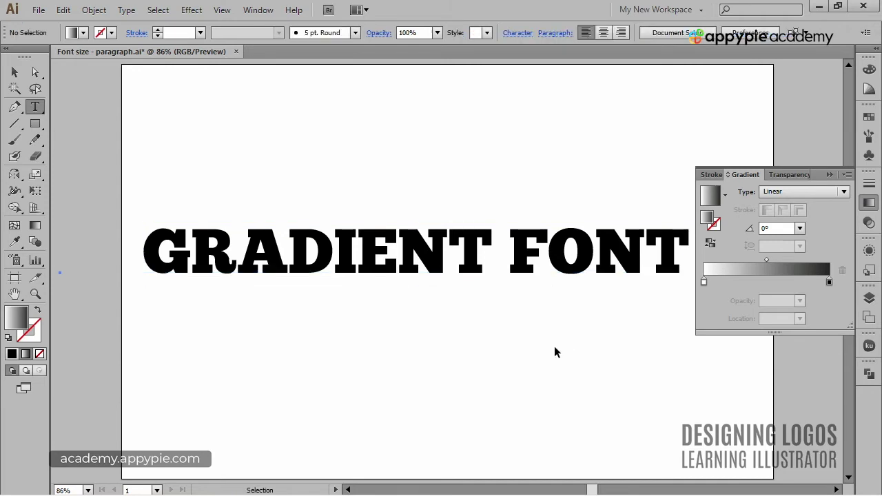
click(565, 274)
click(868, 249)
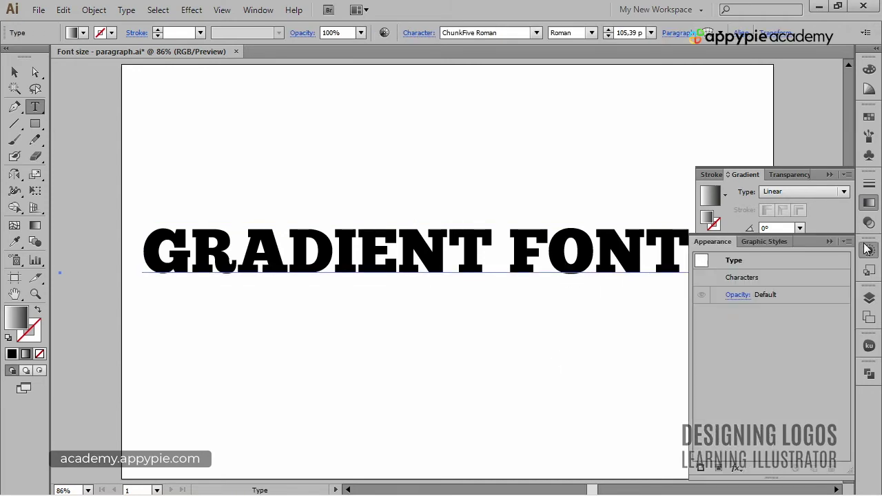
click(849, 241)
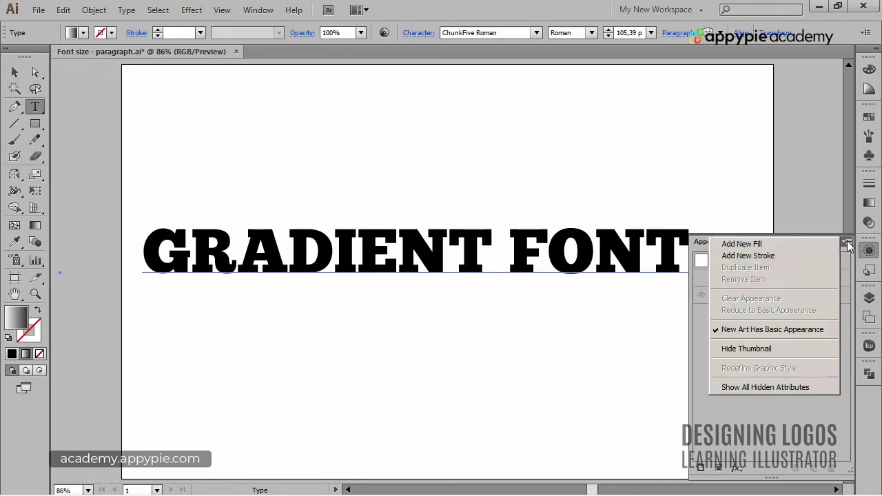
click(830, 246)
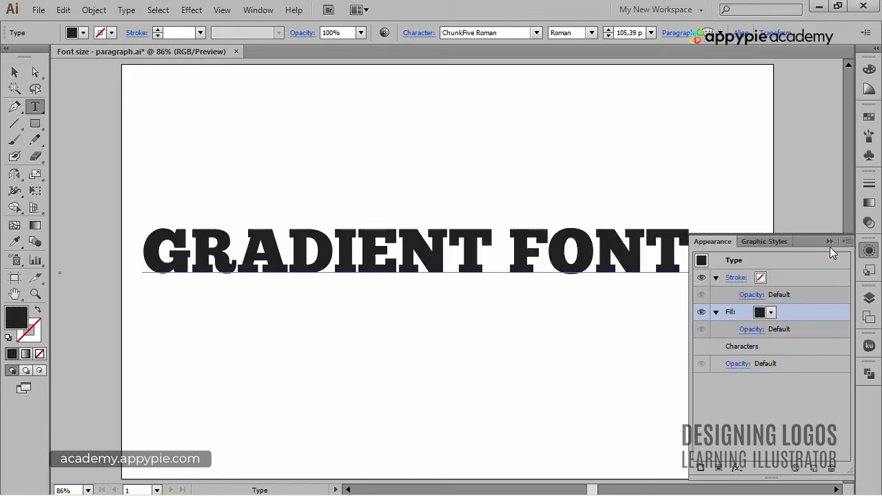
click(25, 354)
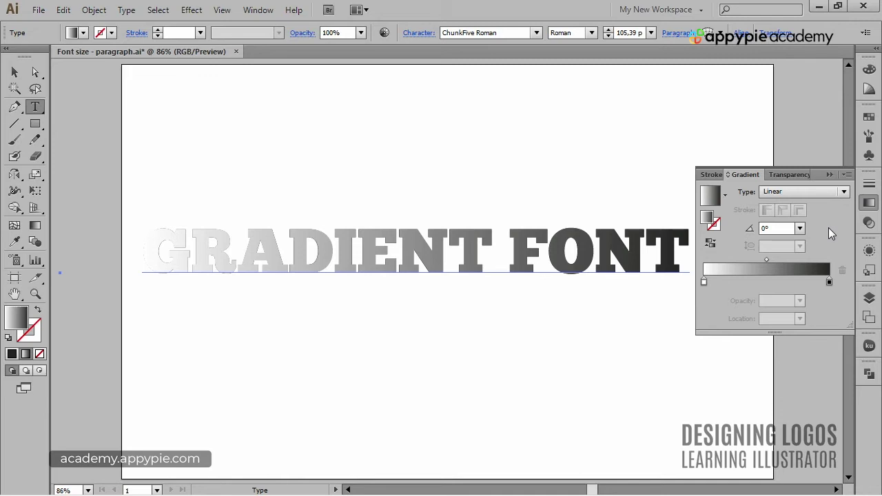
- Make the gradient Radial and add a gold stop at 73% and a light blue stop at 28%
click(818, 193)
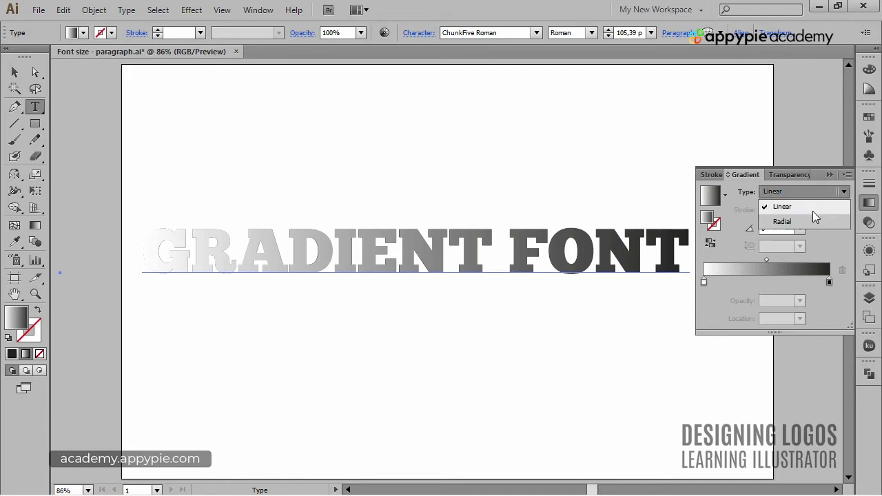
click(810, 219)
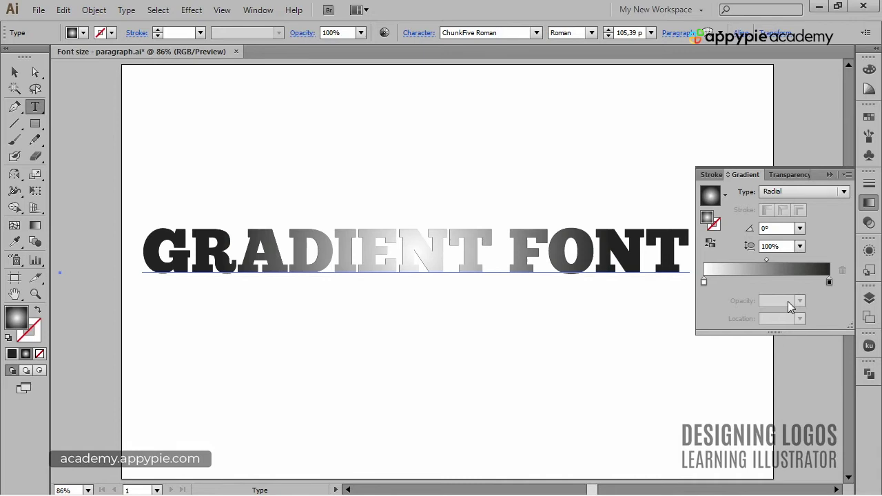
click(740, 281)
click(795, 281)
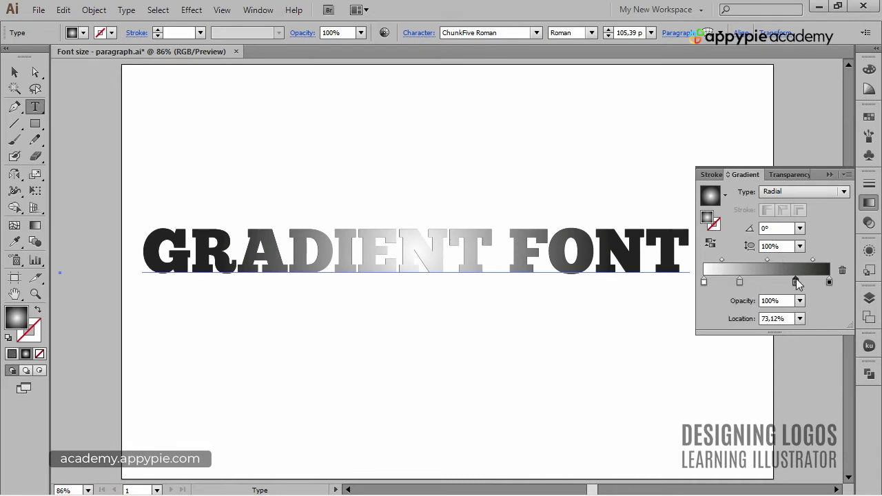
double_click(796, 281)
click(776, 325)
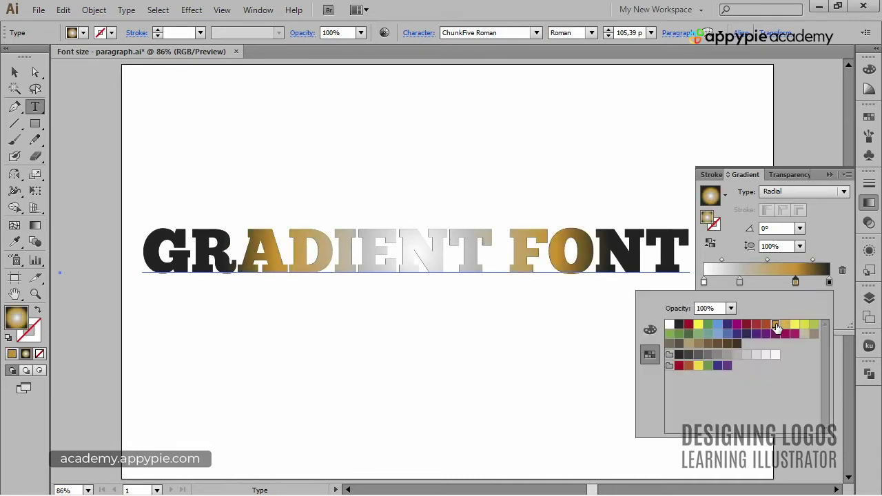
double_click(739, 281)
click(718, 335)
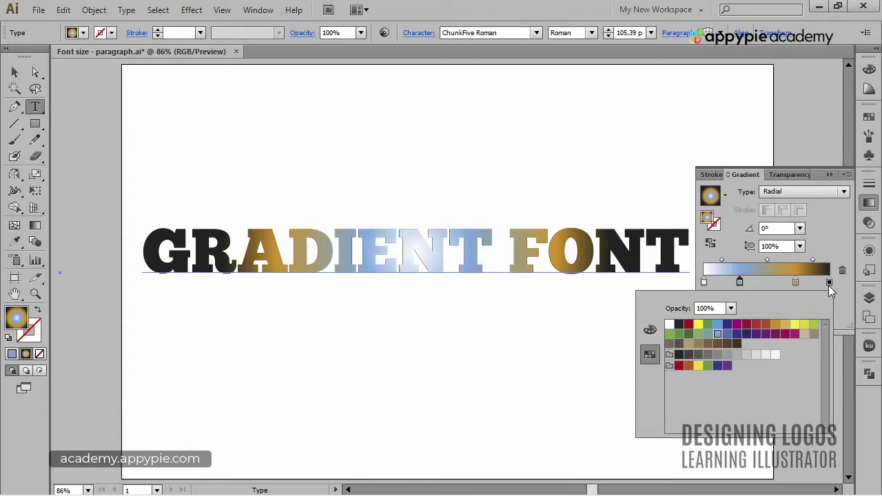
key(Escape)
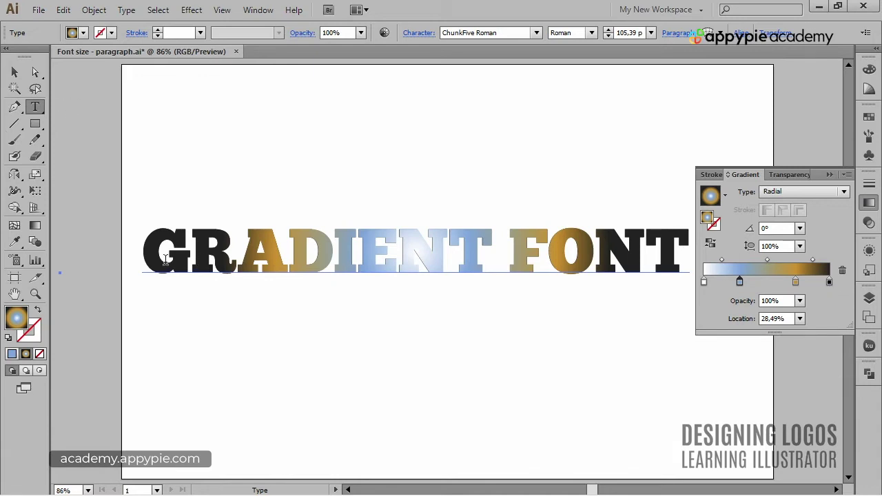
- Retype the heading as 'SOME TEXT' and nudge it slightly to the right
drag(143, 256, 679, 248)
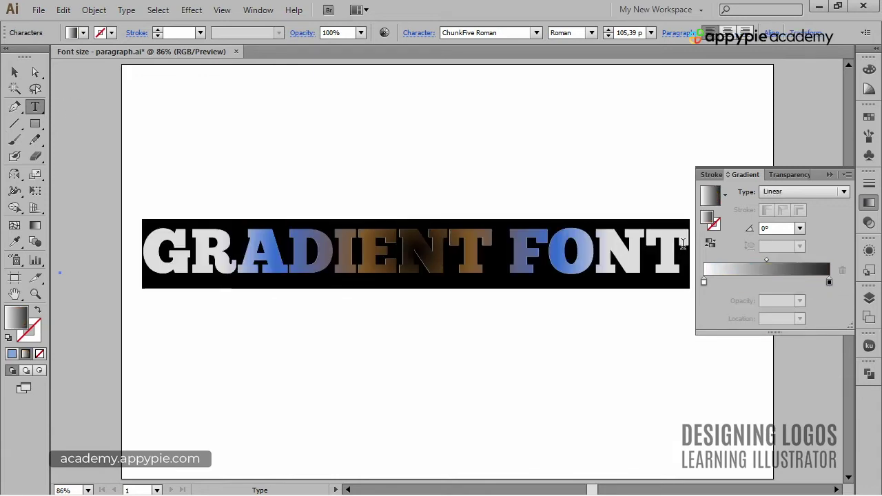
text(SOME TEXT)
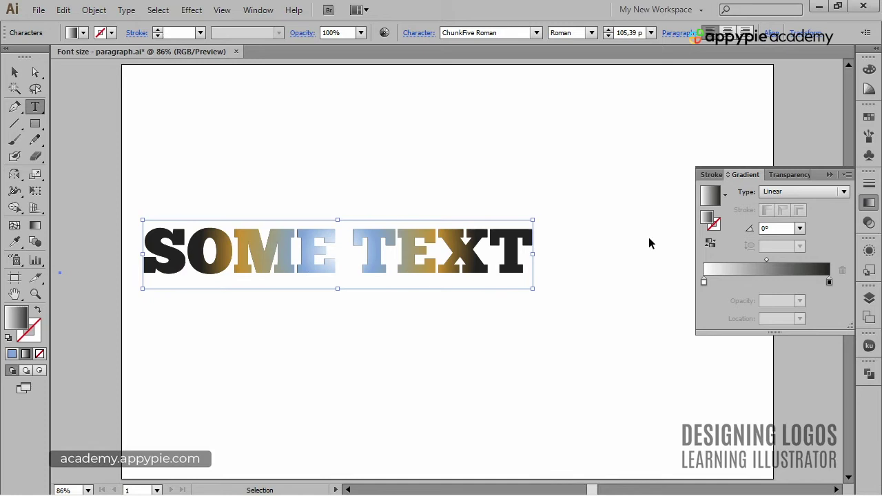
ctrl+click(454, 339)
drag(459, 267, 498, 273)
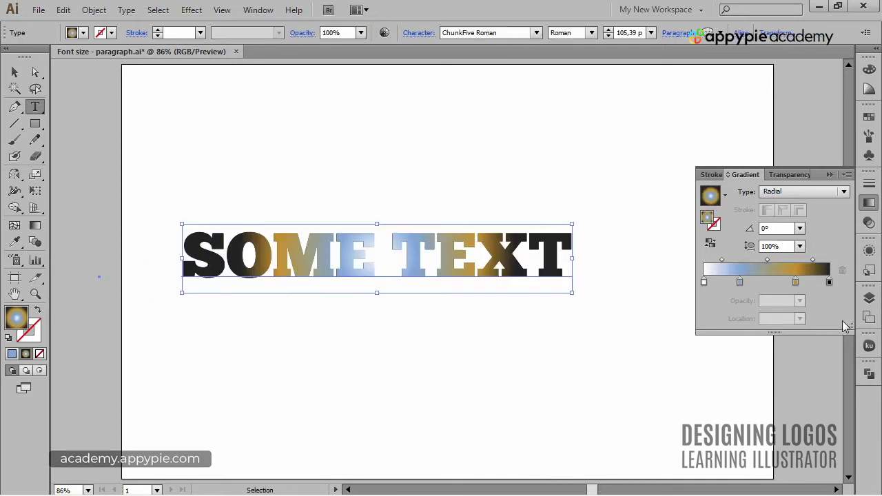
click(829, 283)
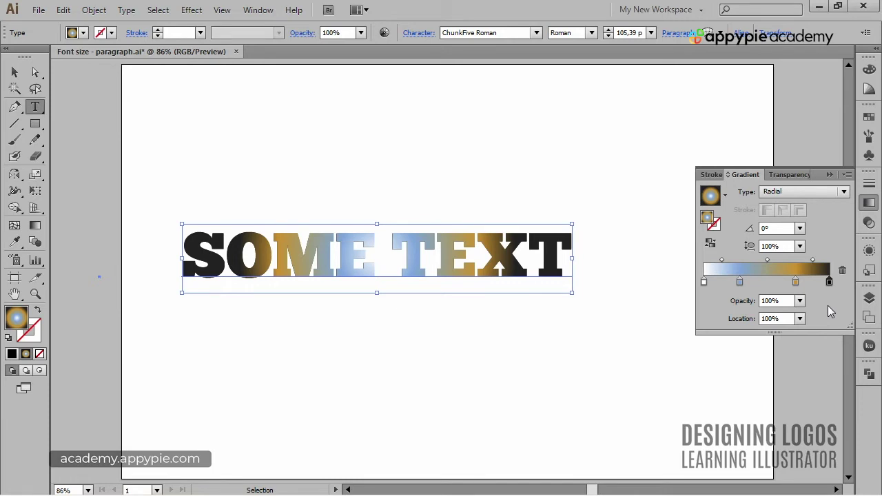
ctrl+click(563, 362)
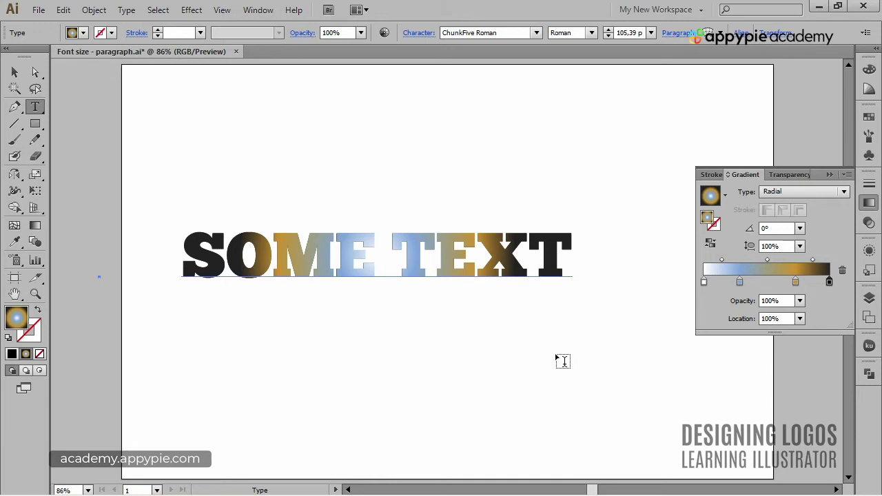
- Reset the SOME TEXT fill to solid black and bring up the Add New Effect list in Appearance
key(comma)
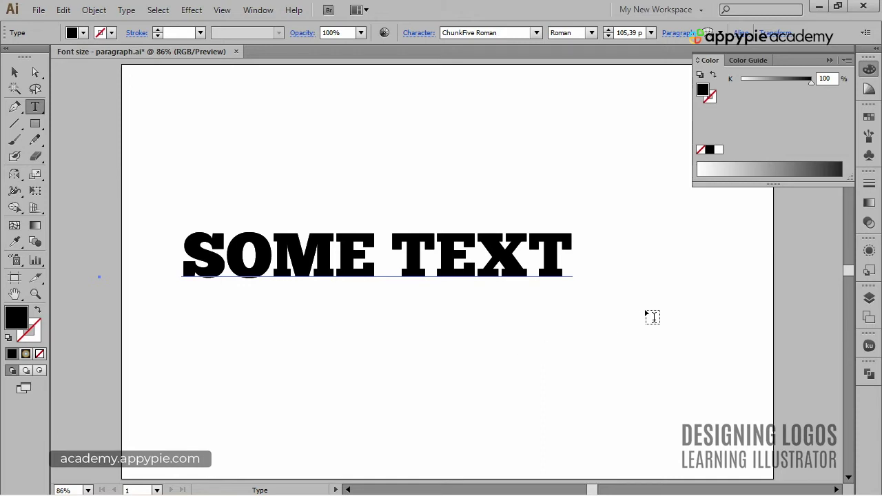
click(868, 251)
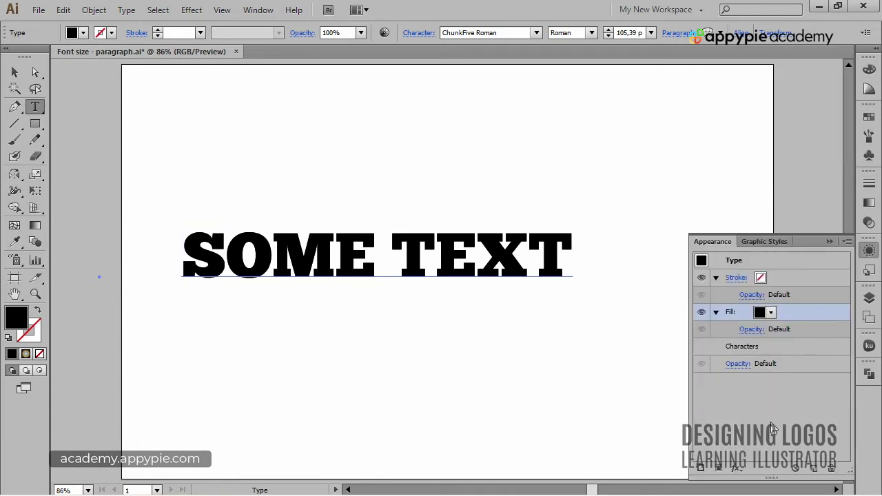
click(737, 467)
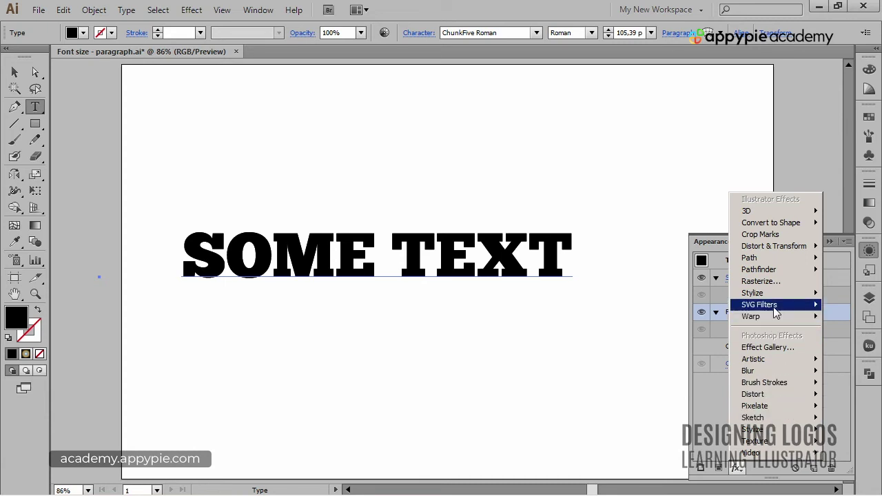
- Apply a -16% Distort & Transform > Pucker & Bloat effect to SOME TEXT
mouse_move(775, 248)
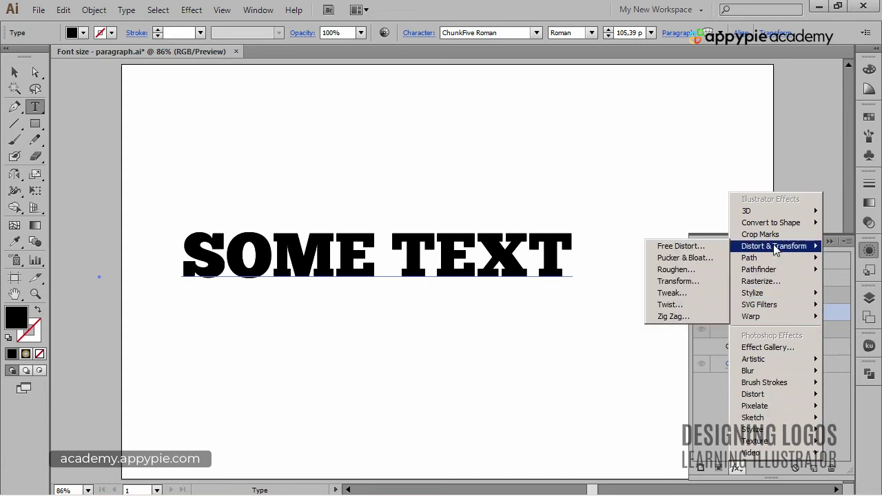
click(707, 258)
drag(855, 189, 610, 100)
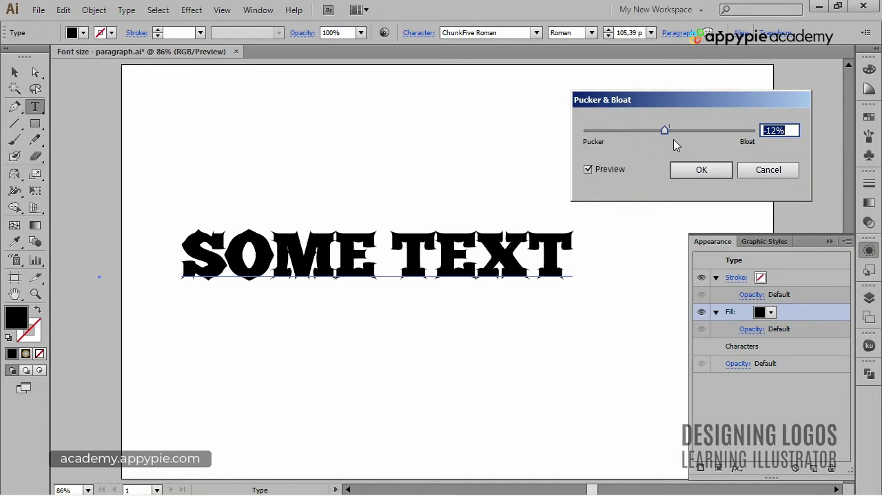
mouse_move(665, 131)
mouse_down()
mouse_move(674, 137)
mouse_move(661, 135)
mouse_up()
click(707, 172)
- Replace the words SOME TEXT with 'TATTO'
triple_click(449, 257)
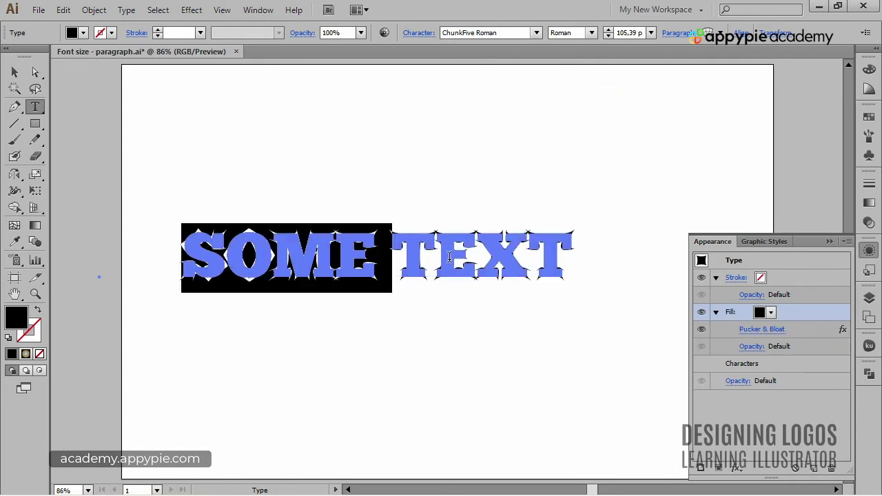
text(TATT)
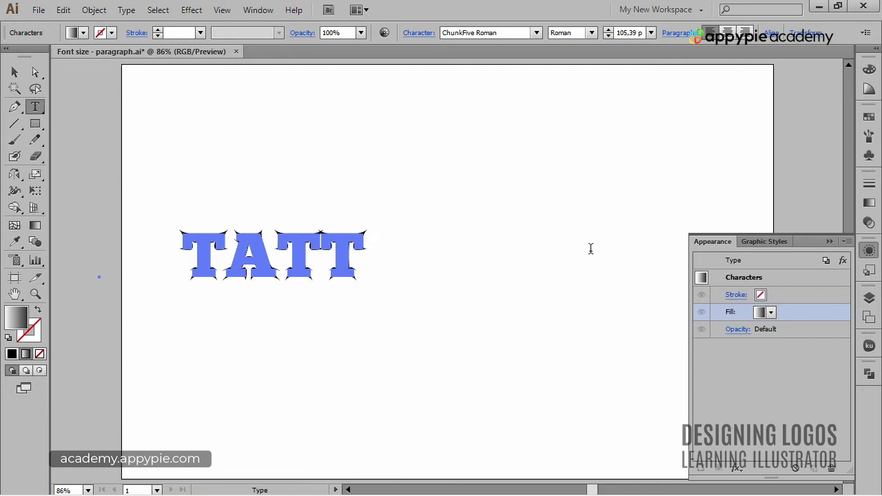
text(O A)
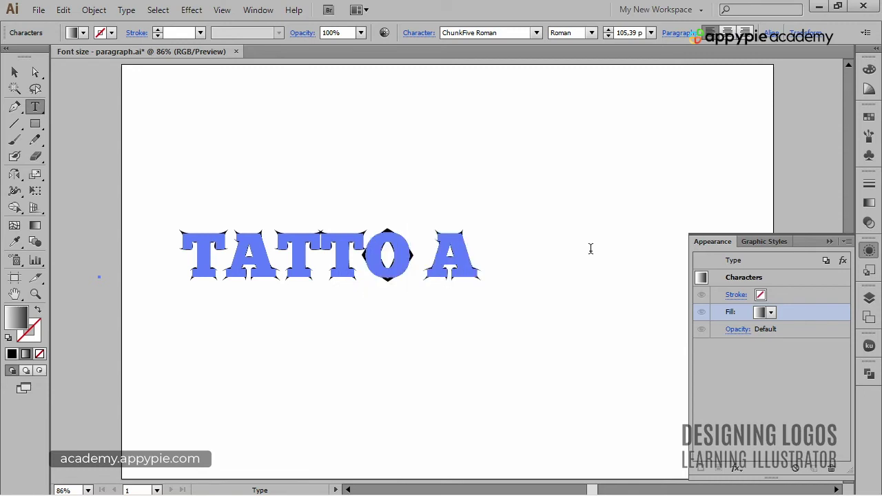
text(ND)
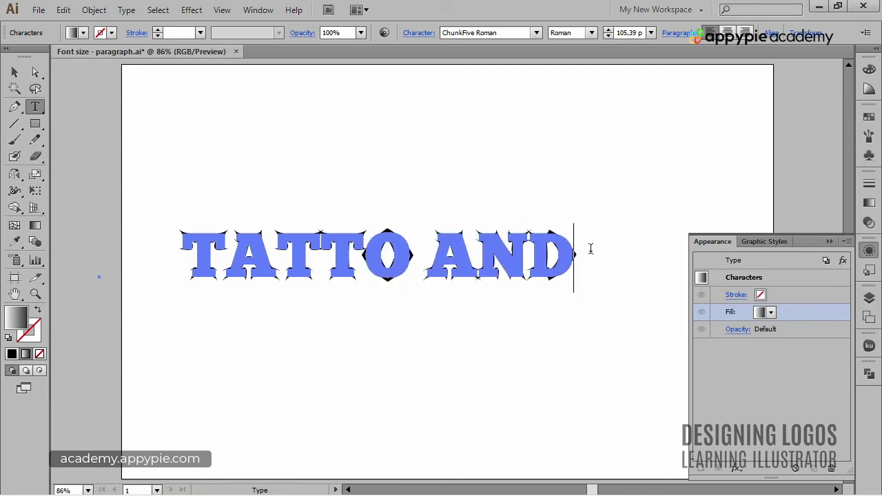
key(BackSpace)
key(BackSpace)
key(BackSpace)
ctrl+click(590, 250)
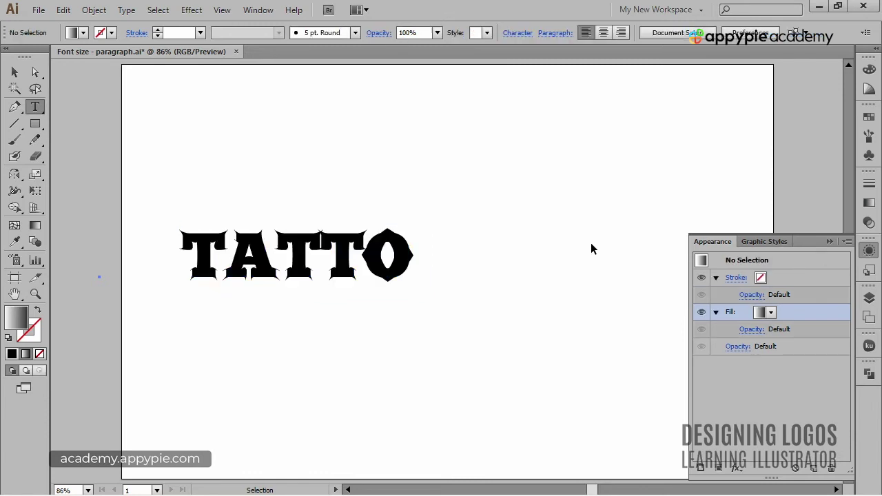
- Move TATTO up and right toward the artboard centre and reselect it
drag(331, 272, 435, 257)
ctrl+click(483, 407)
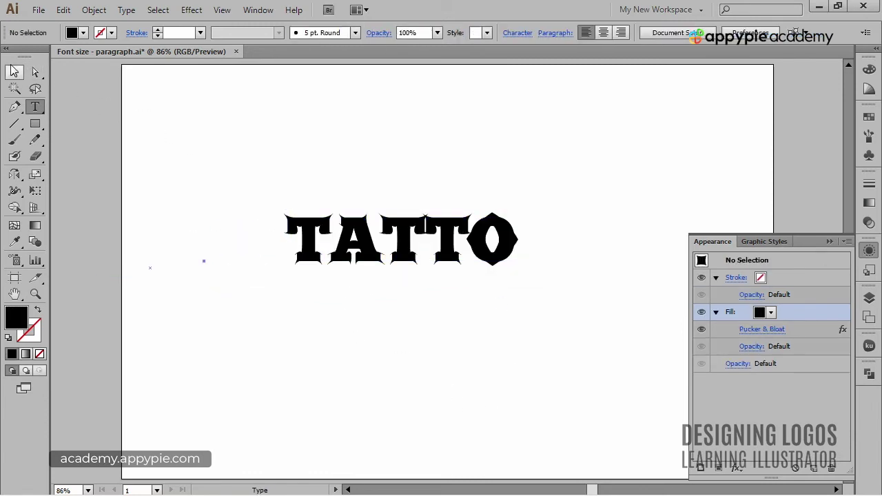
click(14, 71)
click(495, 238)
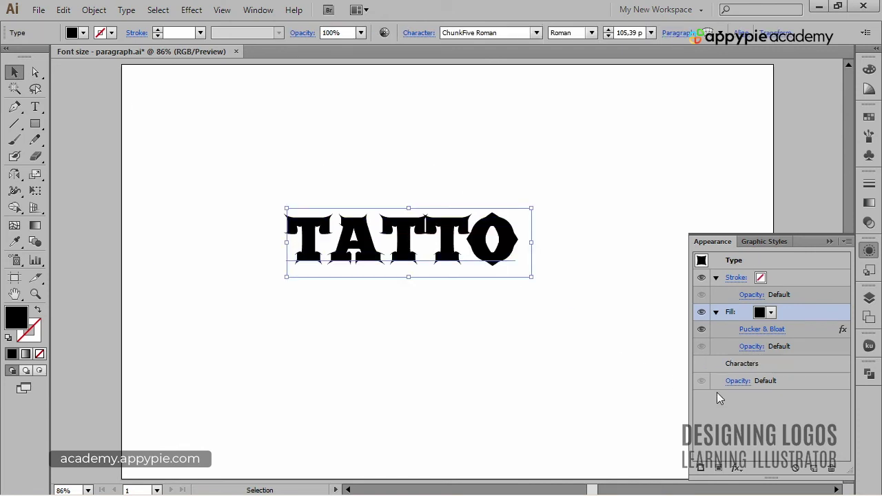
- Scale the spiky TATTO up by its corner handle and nudge it right and down
click(802, 329)
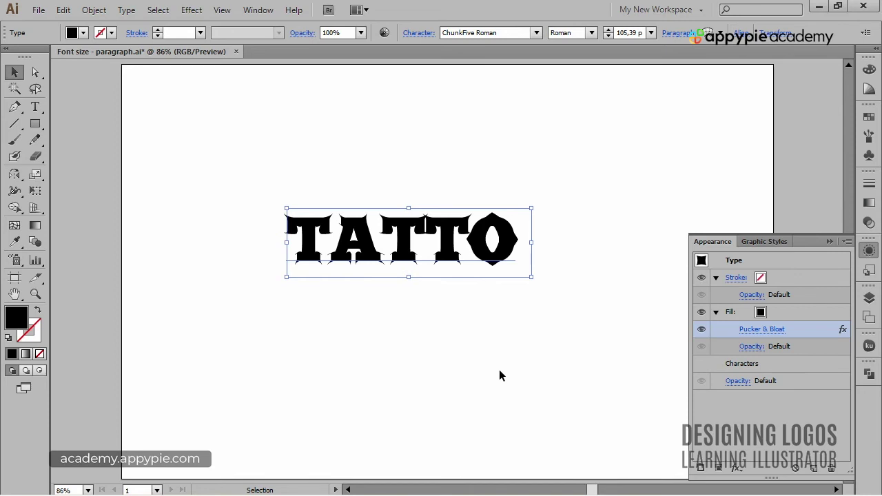
drag(530, 276, 596, 301)
drag(465, 214, 486, 220)
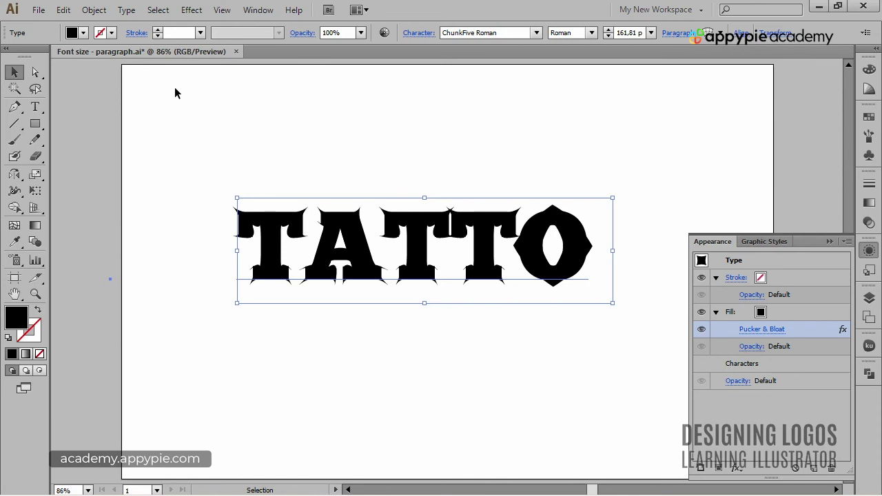
- Convert the TATTO text to outlines with Type > Create Outlines, then deselect it
click(127, 10)
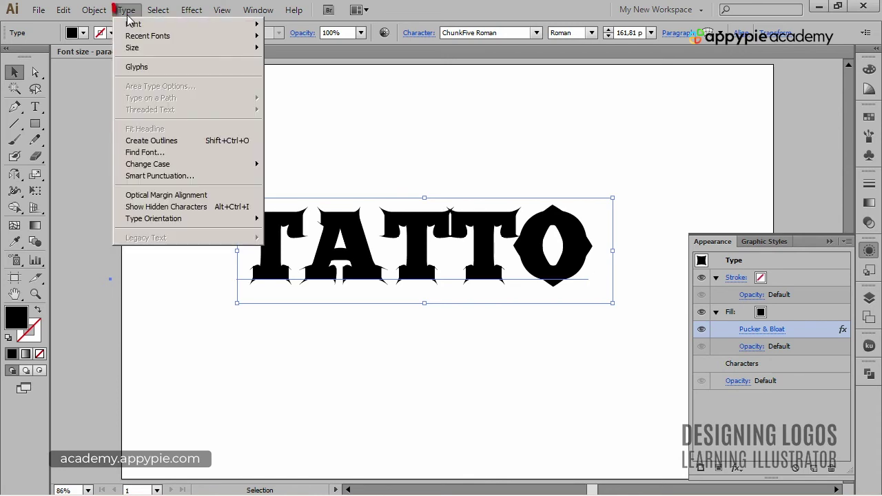
click(249, 141)
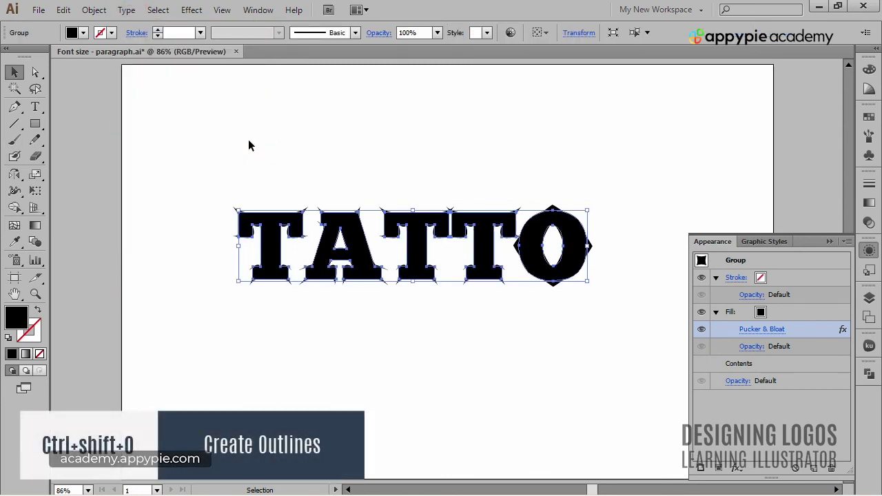
click(475, 154)
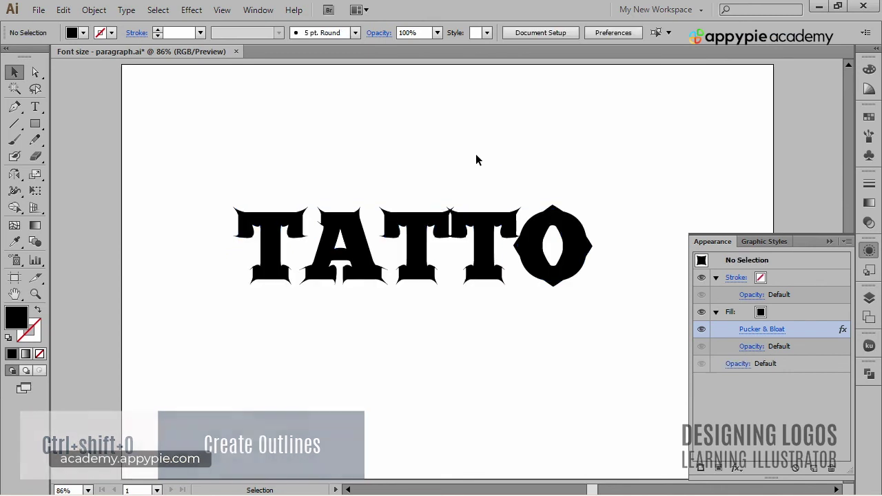
click(487, 224)
click(36, 106)
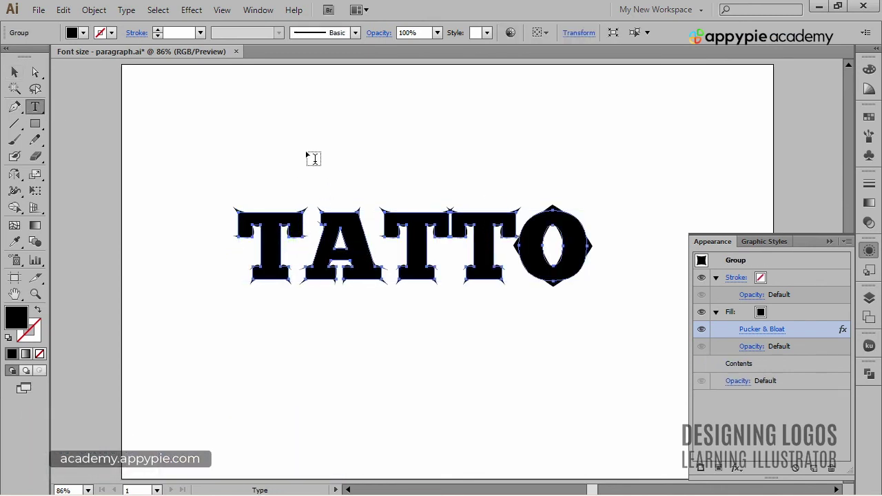
click(14, 72)
click(494, 187)
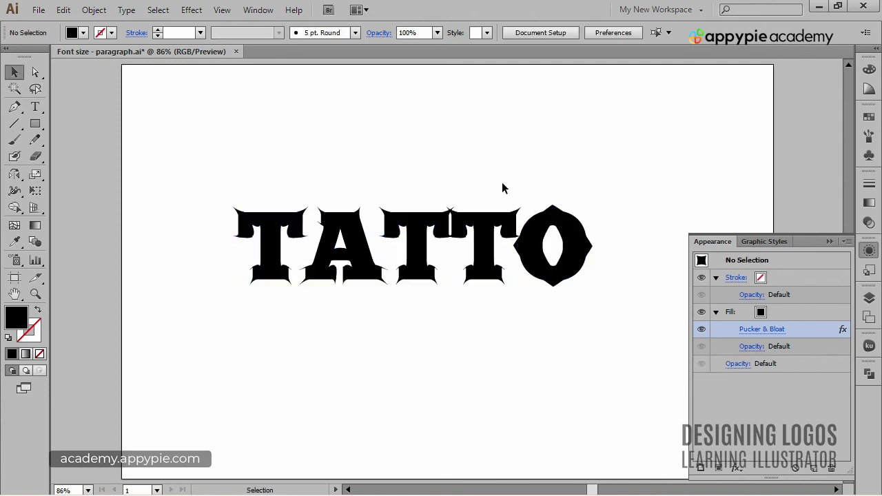